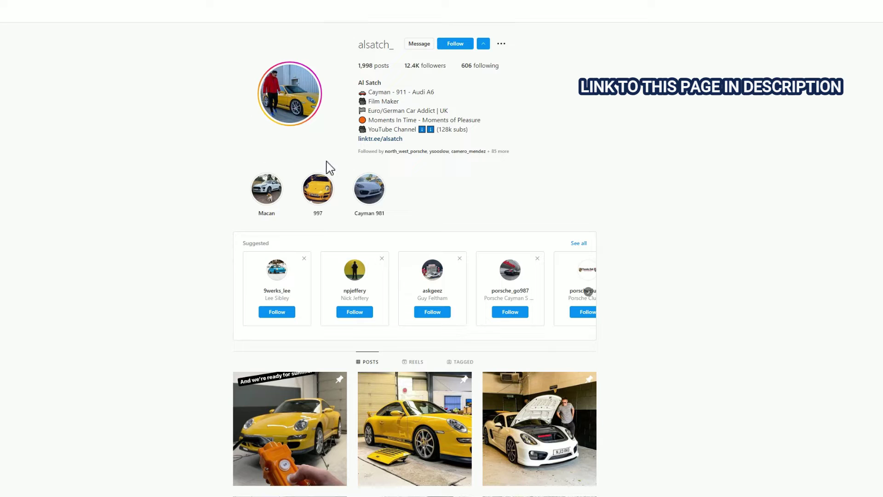
Step: Follow the Porsche car enthusiast's Instagram profile
{"action": "left_click", "coordinate": [460, 45]}
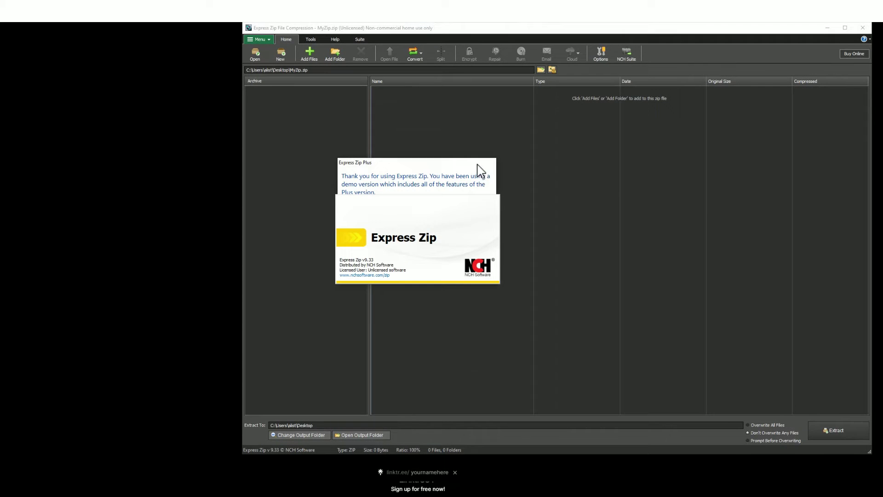
Step: Extract the iCarsoft MSDIAG client kit archive in the Express Zip demo and open the output folder
{"action": "left_click_drag", "start_coordinate": [396, 140], "coordinate": [322, 102]}
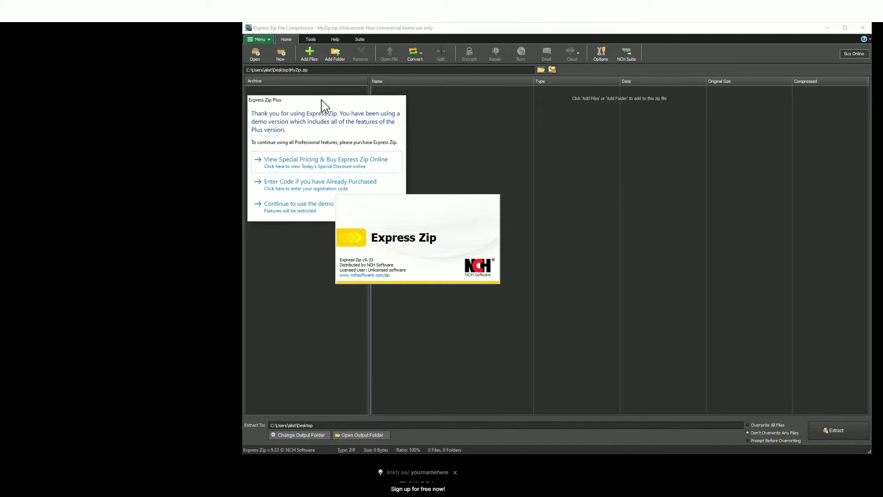
{"action": "left_click", "coordinate": [294, 212]}
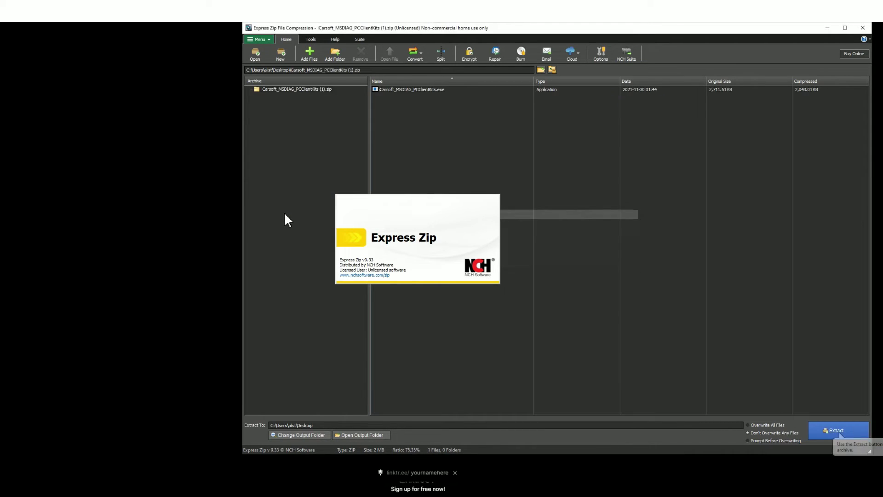
{"action": "left_click", "coordinate": [839, 429]}
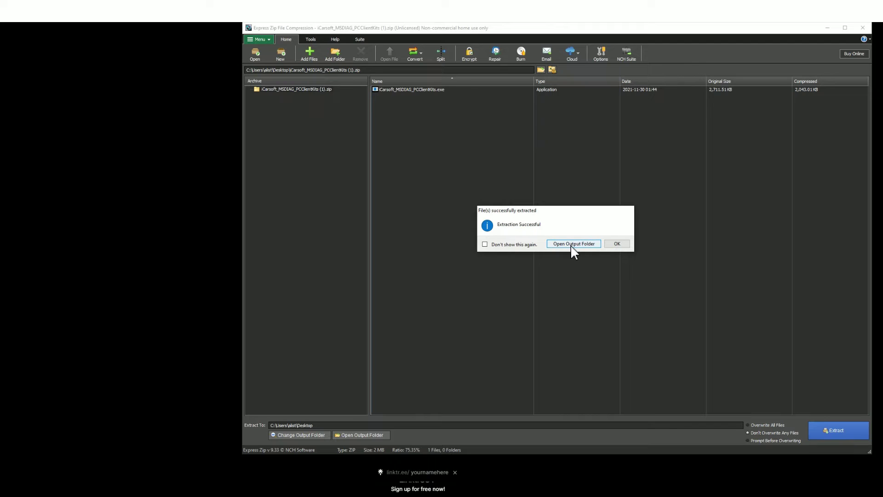
{"action": "left_click", "coordinate": [571, 243]}
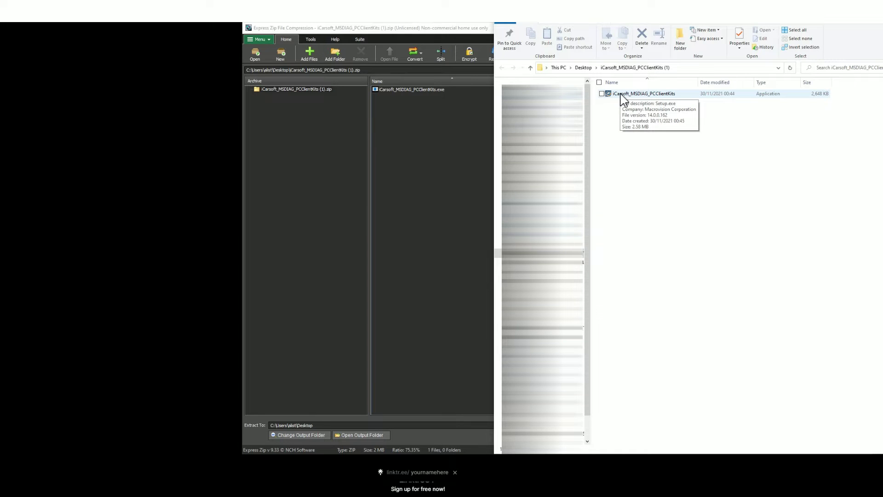
Step: Install the iCarsoft_MSDIAG_PCClientKits application using the default install location
{"action": "left_click", "coordinate": [653, 96]}
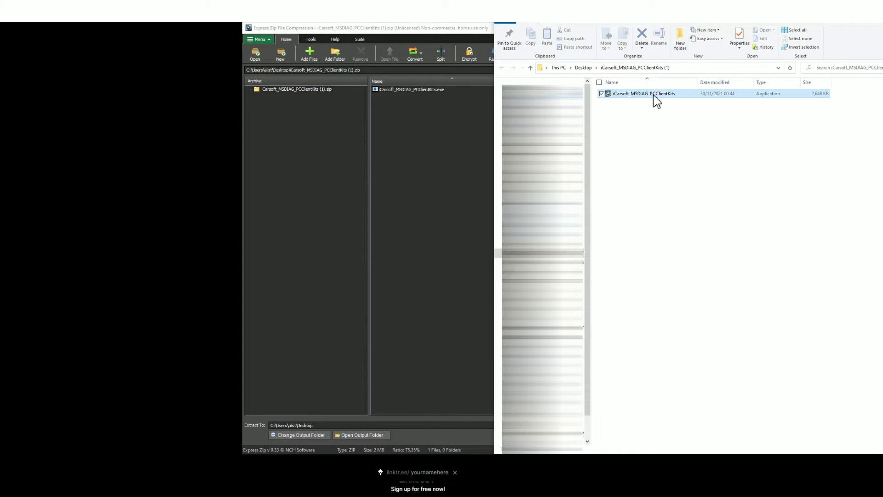
{"action": "double_click", "coordinate": [654, 95]}
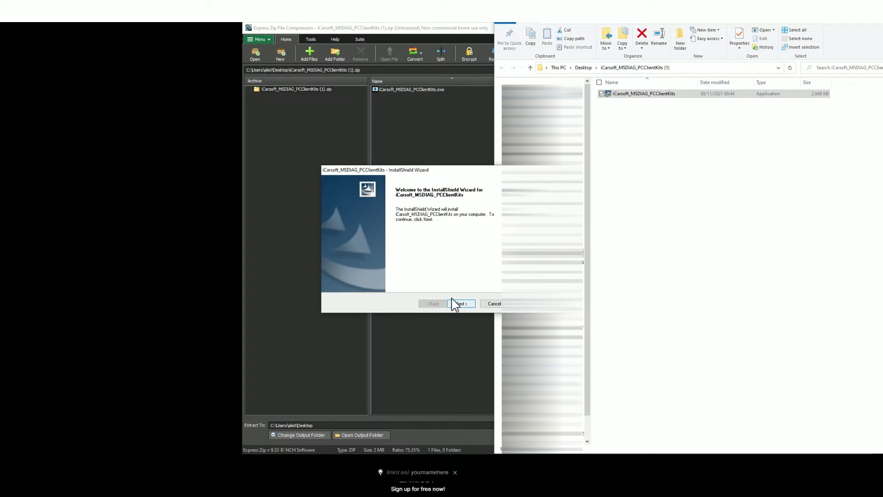
{"action": "left_click", "coordinate": [459, 303]}
{"action": "left_click", "coordinate": [460, 302]}
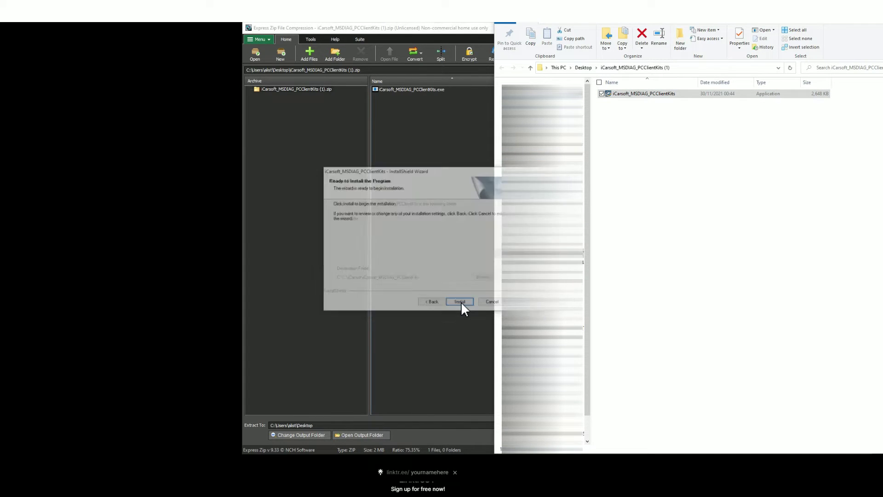
{"action": "left_click", "coordinate": [461, 302]}
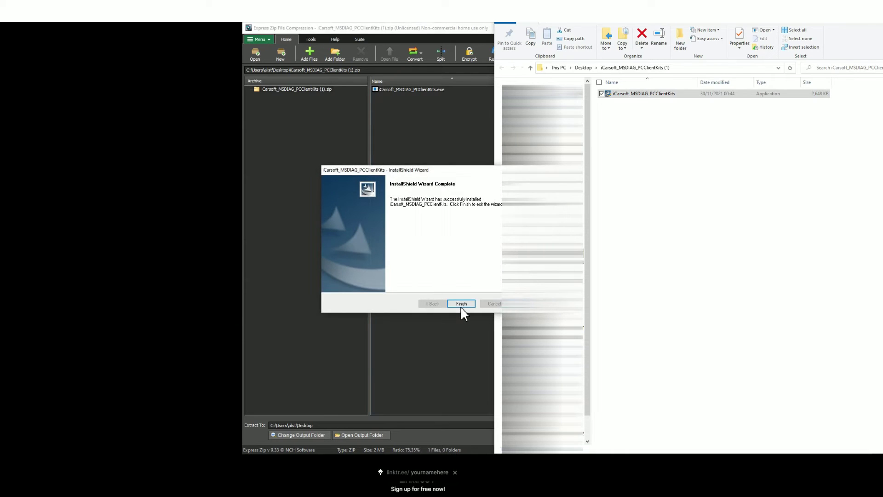
{"action": "left_click", "coordinate": [460, 305]}
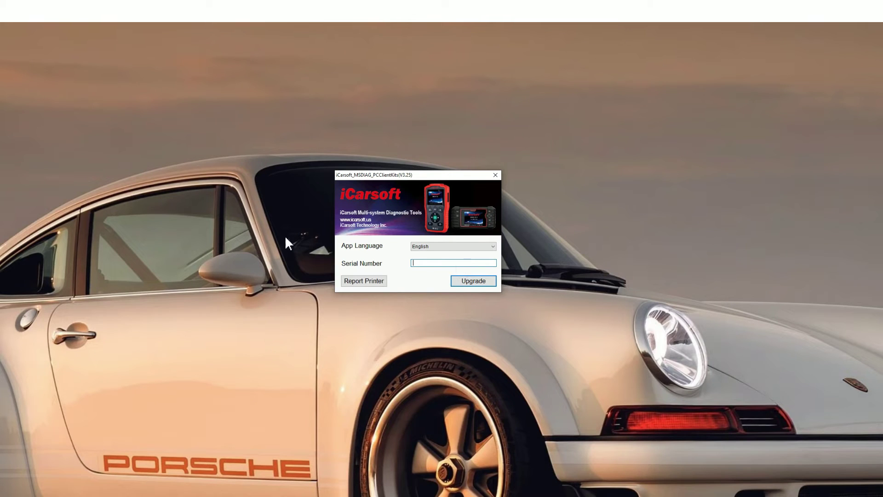
Step: Start entering the diagnostic tool's number in the Serial Number field
{"action": "left_click", "coordinate": [426, 261]}
Step: Start the upgrade and register with the pasted '.com' e-mail address and a UID code
{"action": "left_click", "coordinate": [489, 281]}
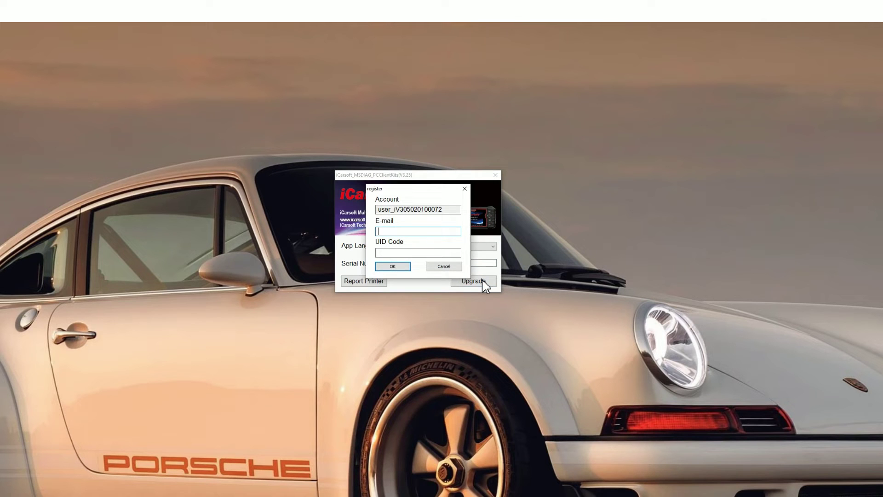
{"action": "key", "text": "ctrl+v"}
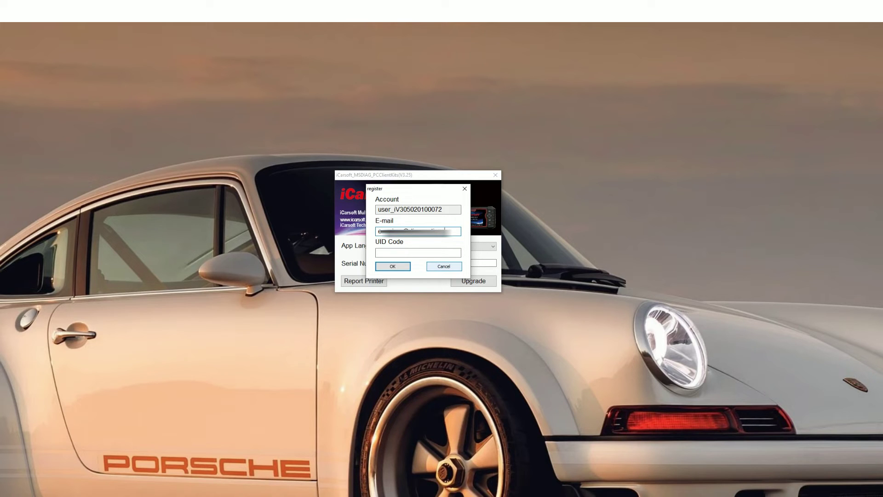
{"action": "type", "text": ".com"}
{"action": "left_click", "coordinate": [437, 252]}
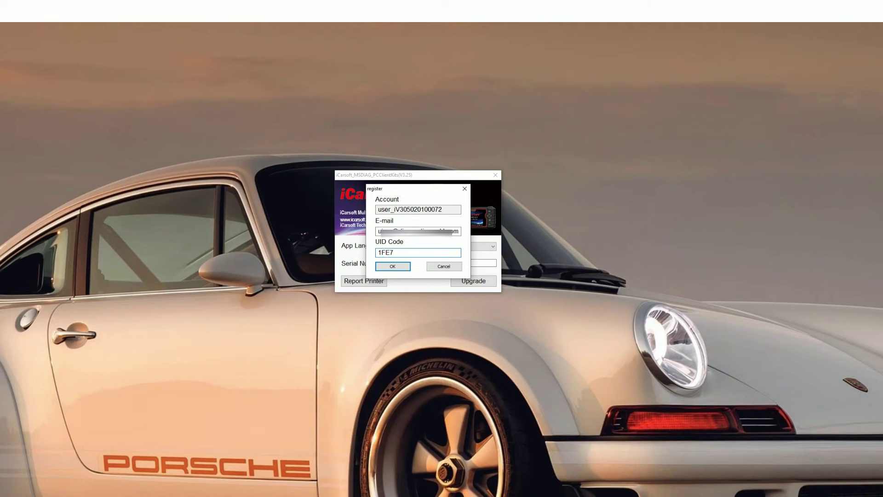
{"action": "left_click", "coordinate": [399, 268]}
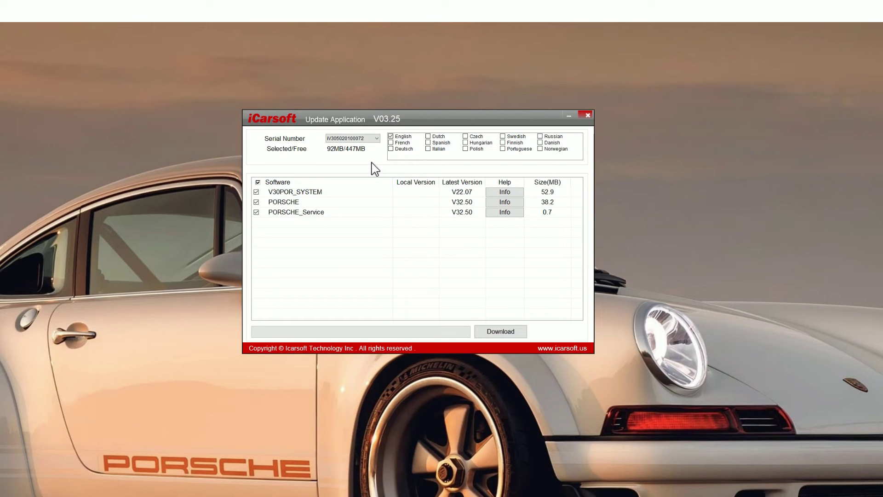
Step: Download the three selected Porsche packages, agreeing to clear the TF card
{"action": "left_click", "coordinate": [509, 333]}
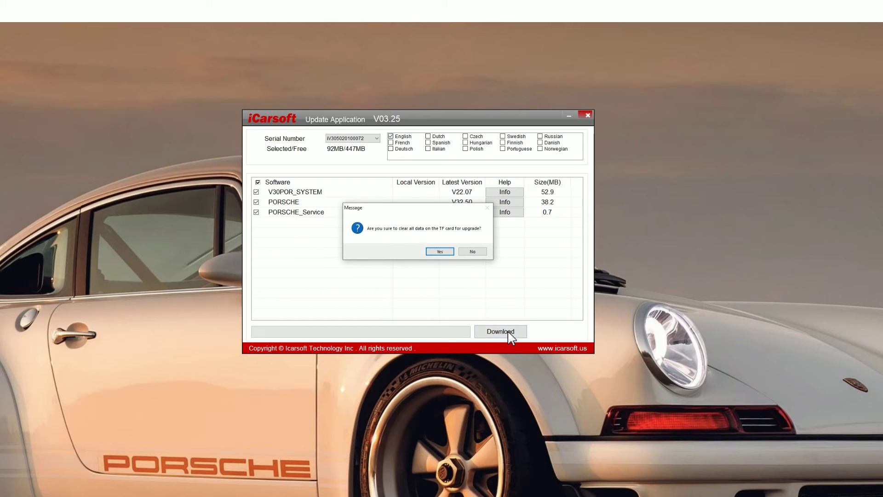
{"action": "left_click", "coordinate": [432, 254]}
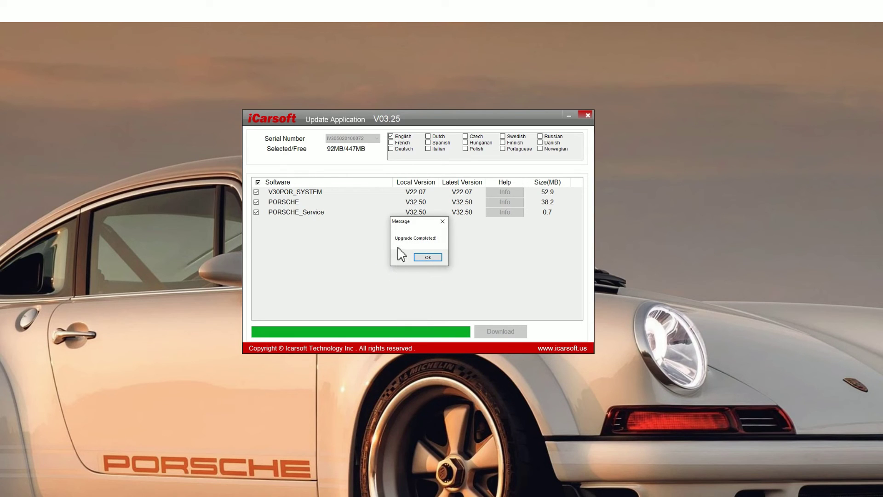
Step: Dismiss the Upgrade Completed message once all three Porsche packages are current
{"action": "left_click", "coordinate": [430, 258]}
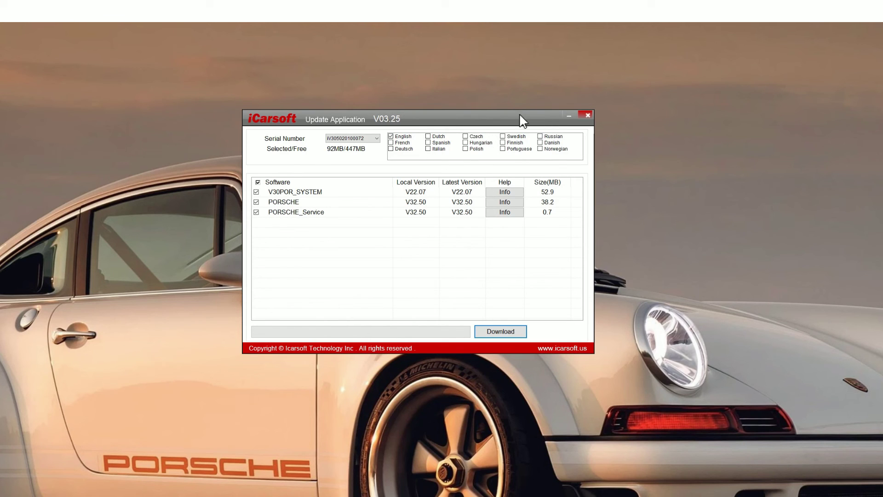
Step: Close the update application window to bring up the quit confirmation
{"action": "left_click", "coordinate": [588, 115]}
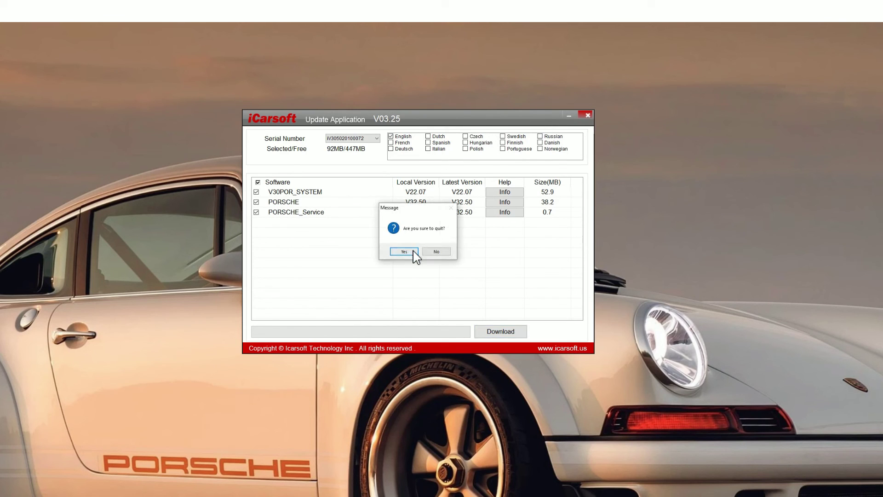